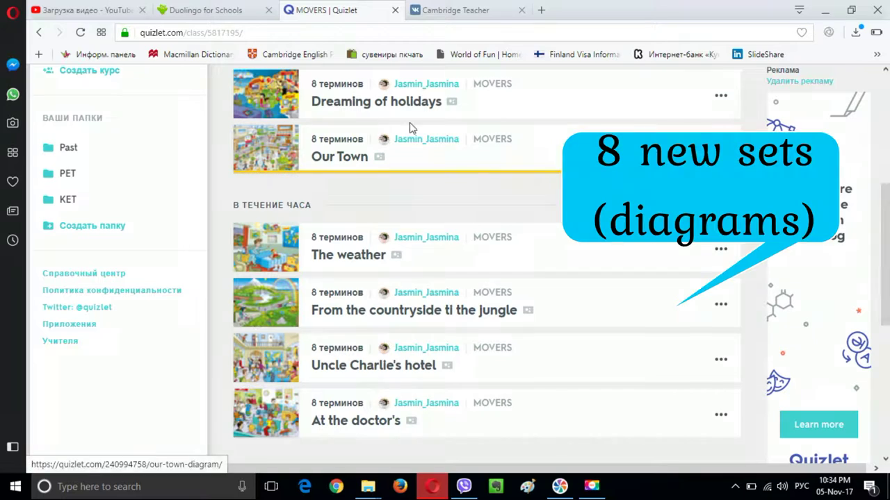
# Open the "Dreaming of holidays" diagram set from the MOVERS class and start its Learn mode (Заучивание)
pyautogui.click(353, 101)
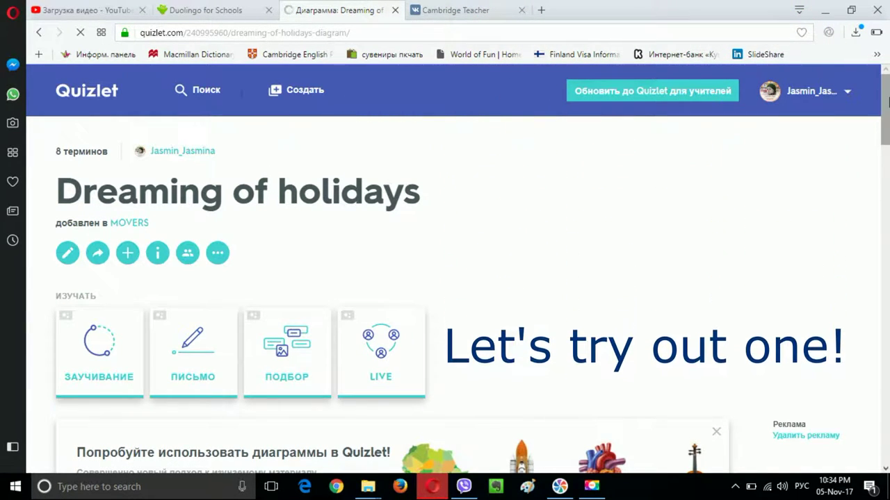
pyautogui.moveTo(888, 102); pyautogui.dragTo(888, 113)
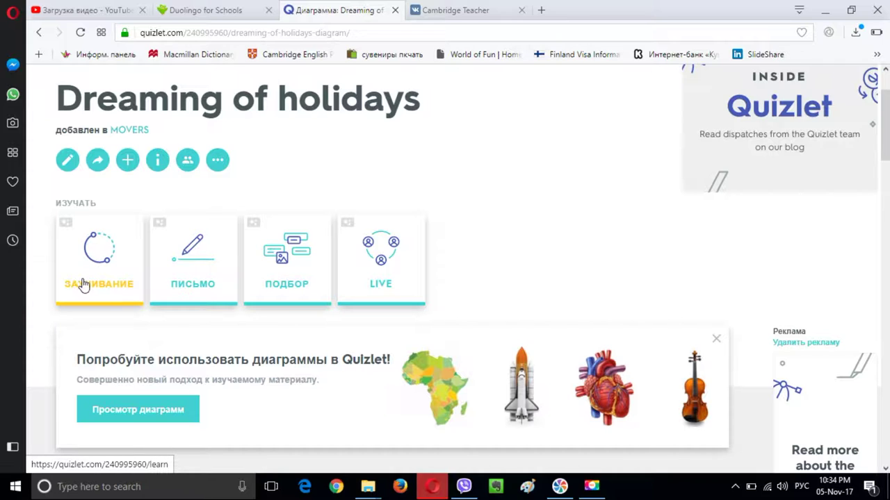
pyautogui.moveTo(886, 134)
pyautogui.mouseDown()
pyautogui.moveTo(887, 234)
pyautogui.moveTo(888, 116)
pyautogui.mouseUp()
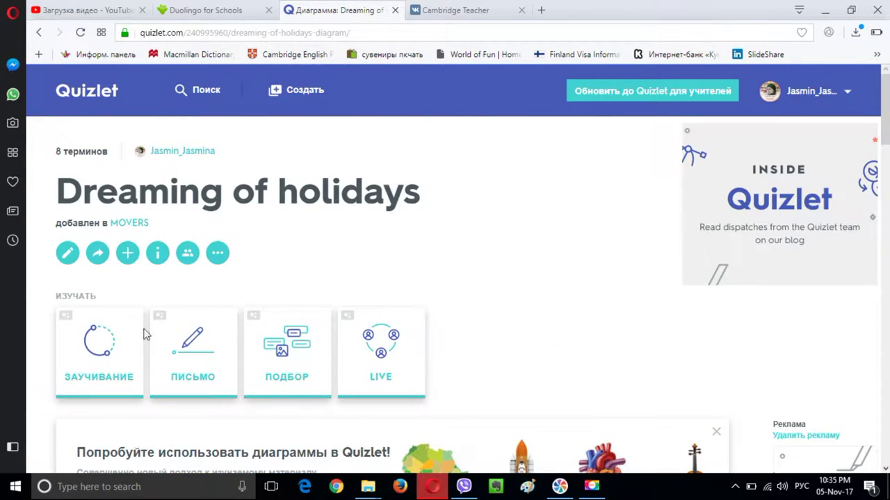
pyautogui.click(101, 349)
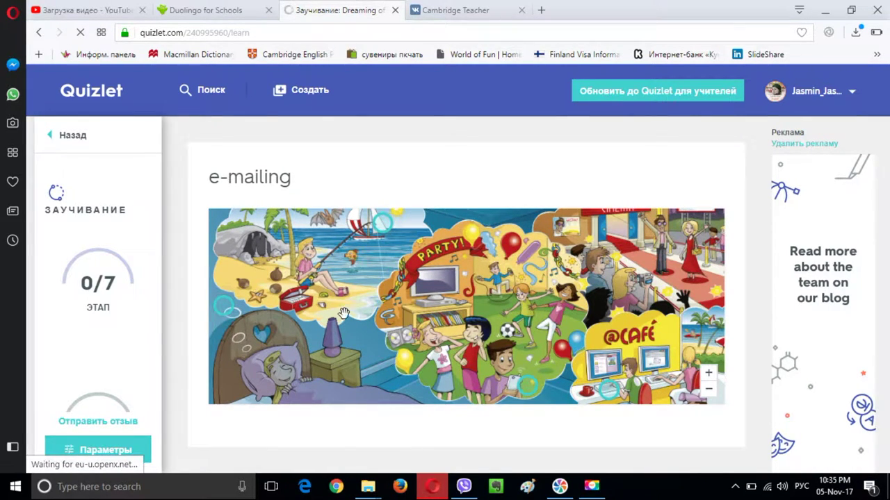
# Match the terms "e-mailing", "beach" and "texting" to their points on the diagram, continuing after each answer
pyautogui.click(607, 395)
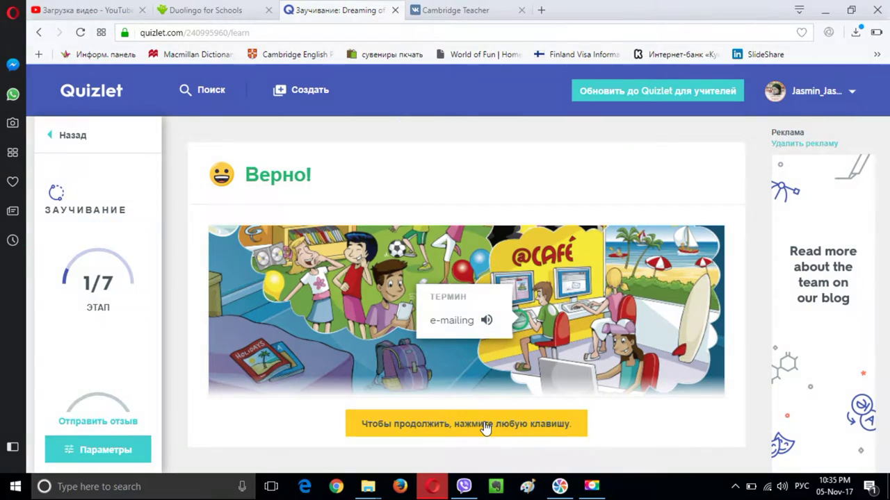
pyautogui.click(485, 424)
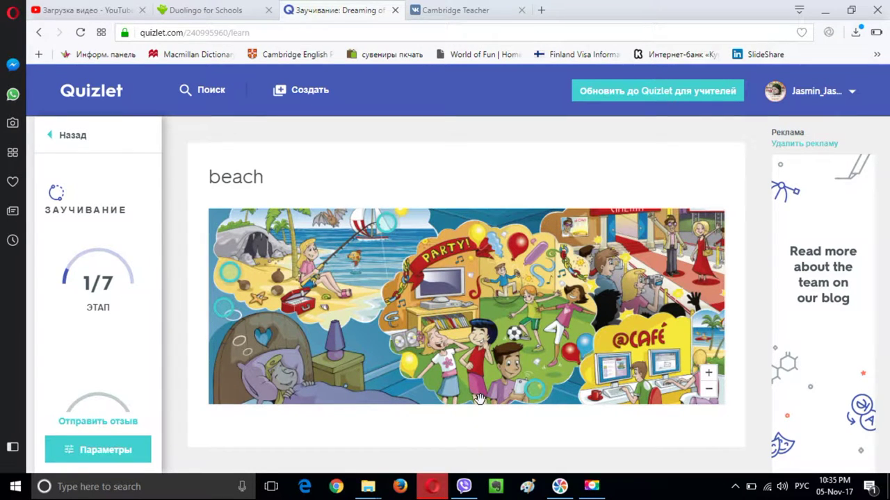
pyautogui.click(230, 278)
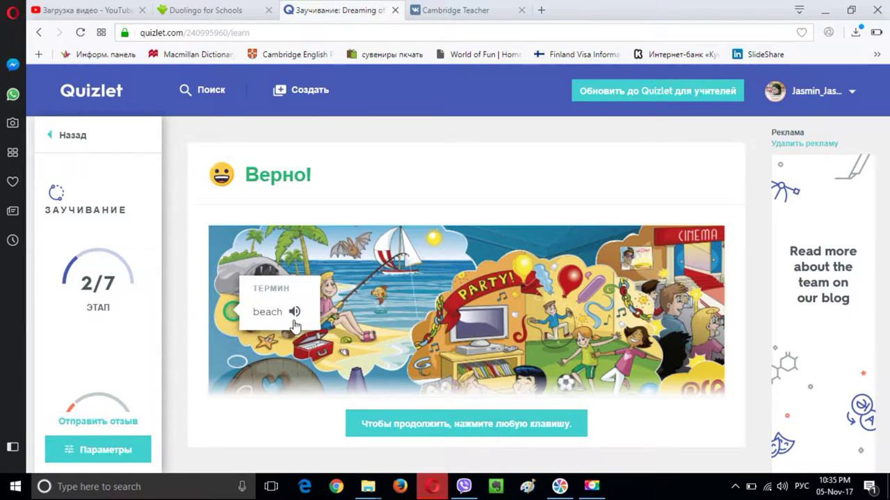
pyautogui.click(393, 421)
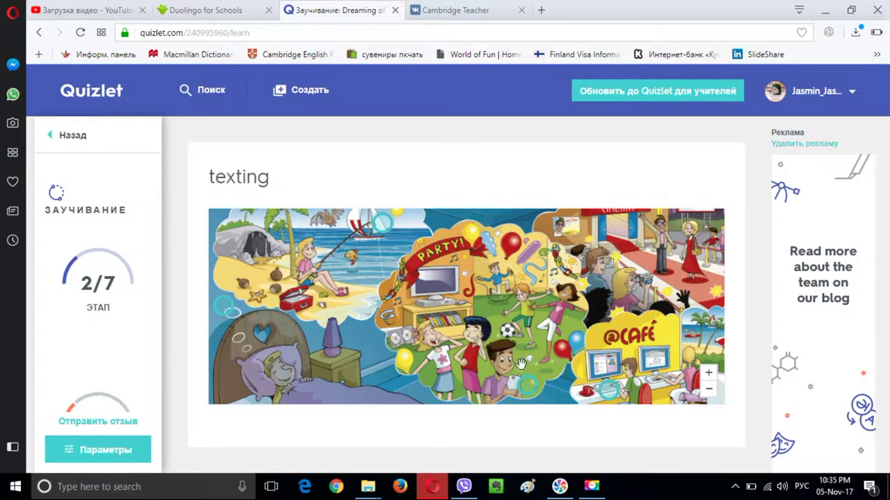
pyautogui.click(528, 388)
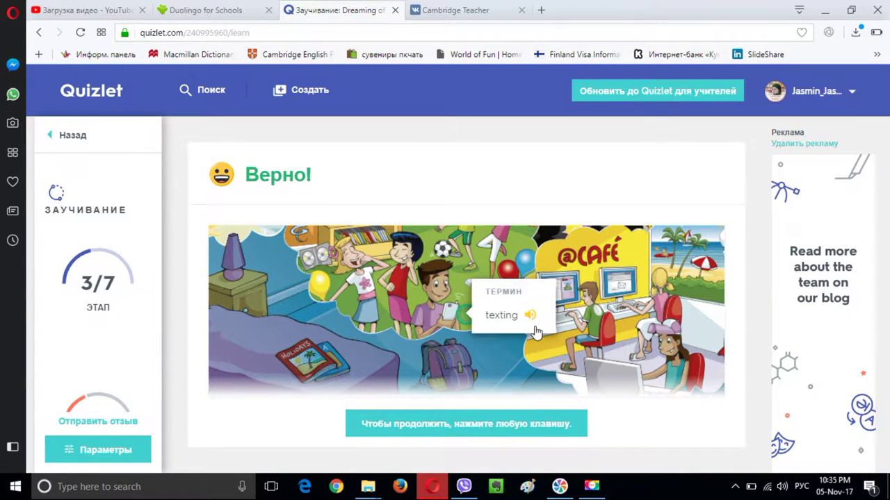
pyautogui.click(492, 437)
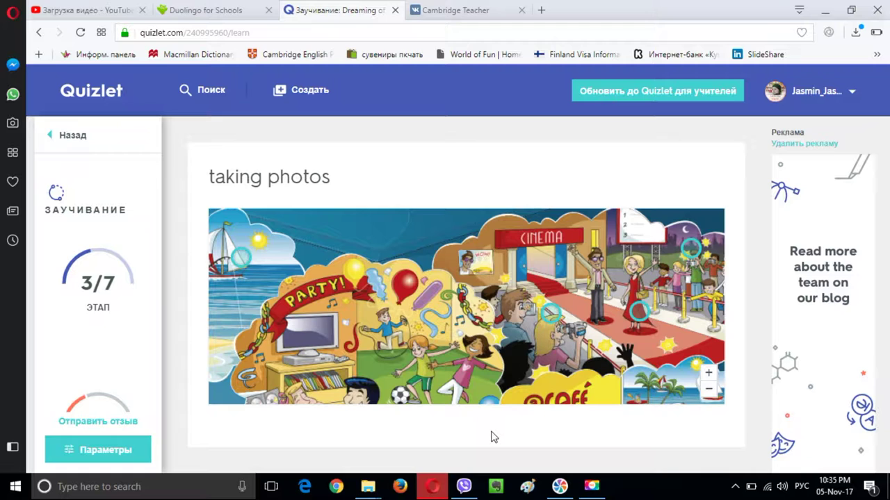
# Match the terms "taking photos", "sailing" and "dressing up as" to their points on the diagram, continuing after each answer
pyautogui.click(692, 253)
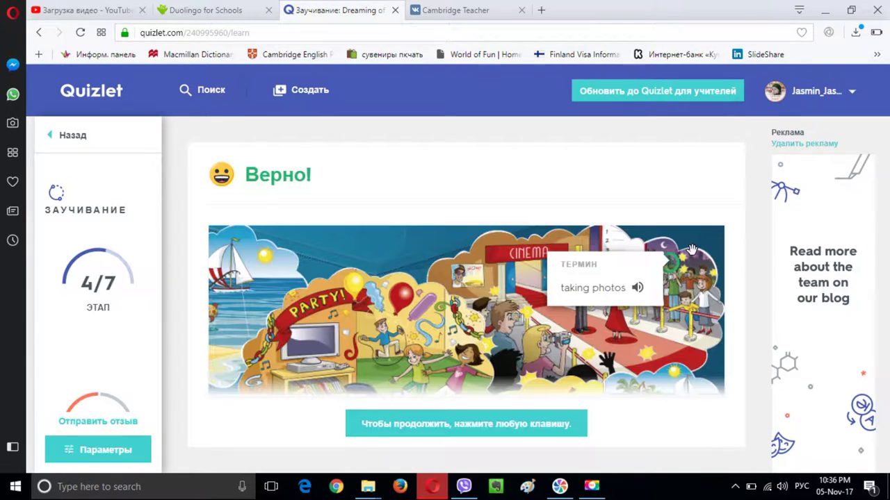
pyautogui.click(491, 430)
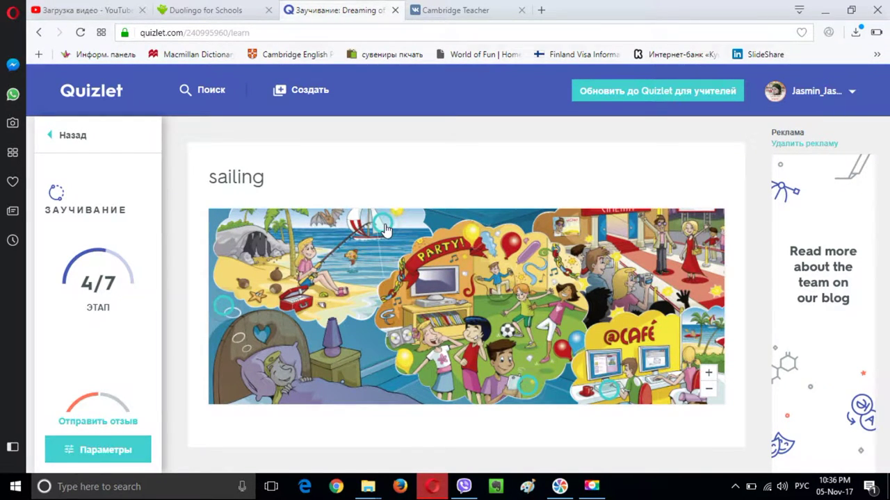
pyautogui.click(384, 226)
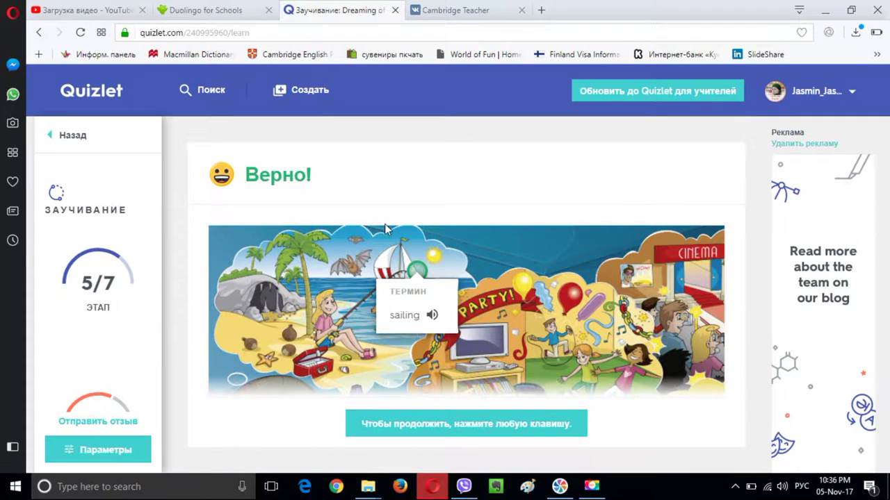
pyautogui.click(397, 425)
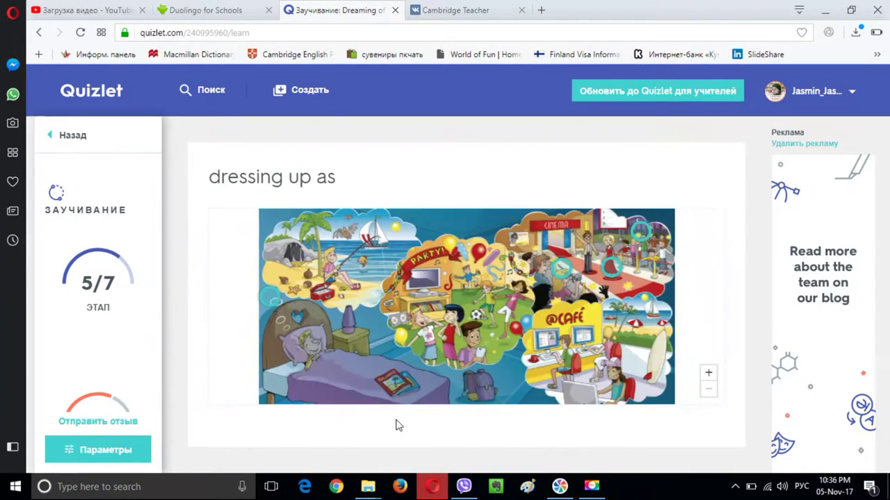
pyautogui.click(613, 273)
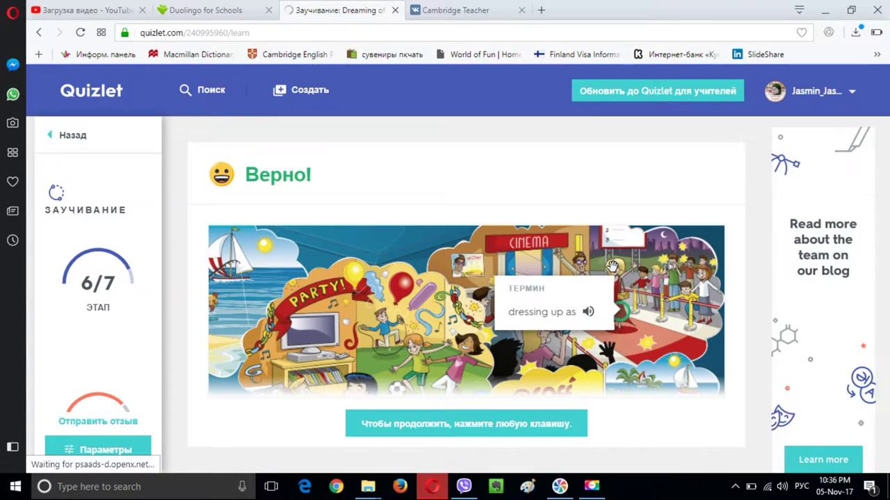
pyautogui.click(515, 424)
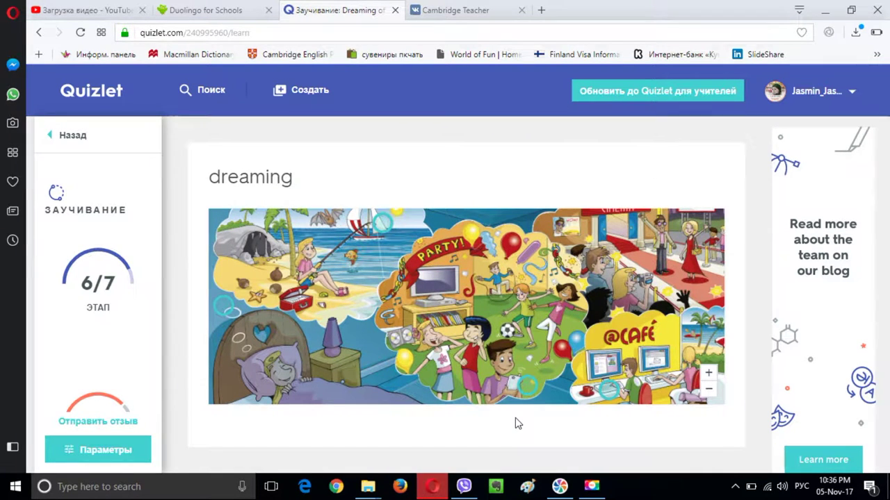
# Match "dreaming" to its point beside the sleeping child's bed and continue past the round summary to the written round
pyautogui.click(707, 381)
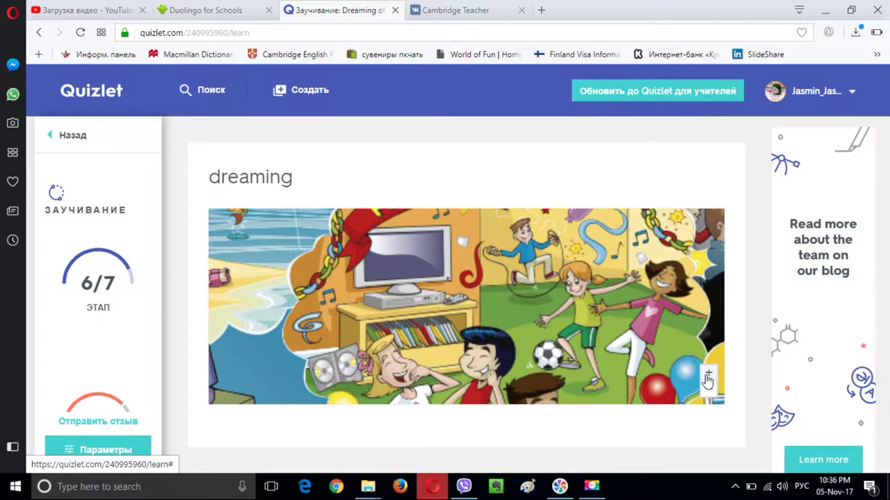
pyautogui.click(707, 381)
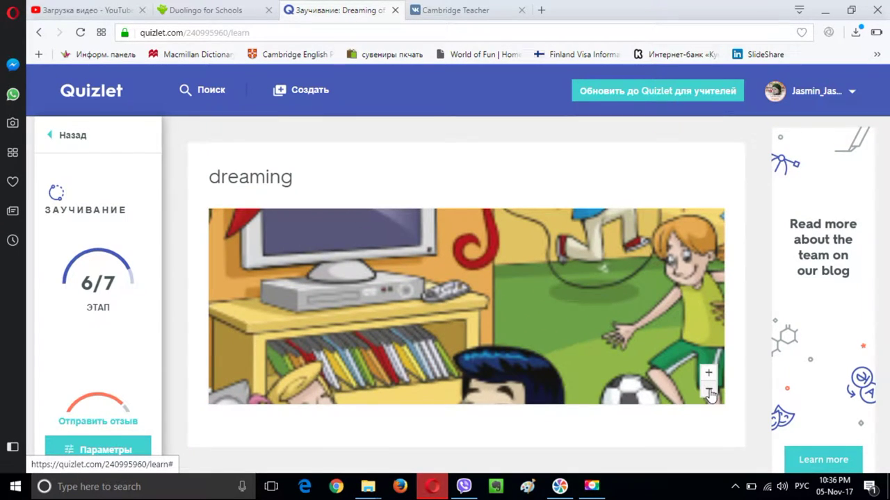
pyautogui.click(708, 392)
pyautogui.click(709, 392)
pyautogui.click(708, 392)
pyautogui.click(708, 392)
pyautogui.click(709, 392)
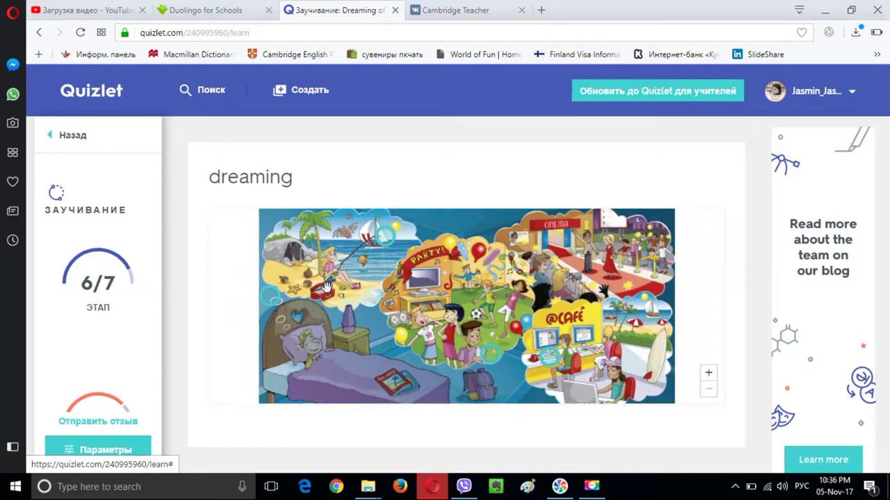
pyautogui.click(266, 295)
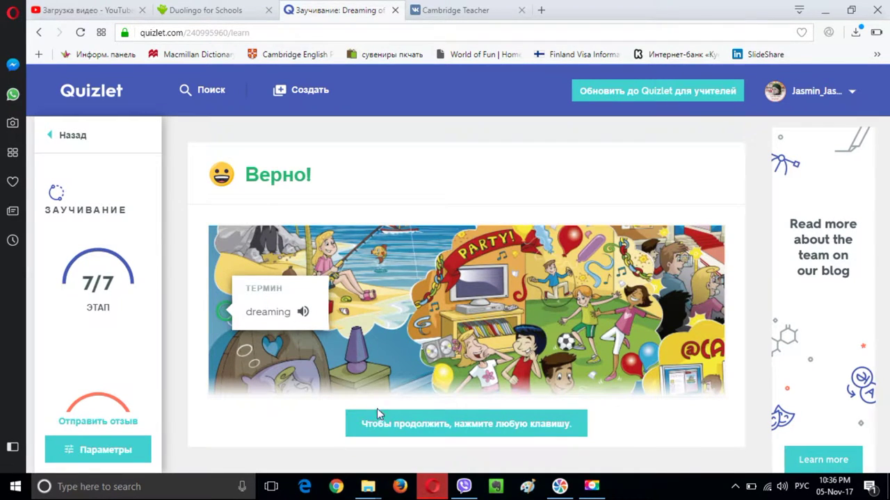
pyautogui.click(391, 434)
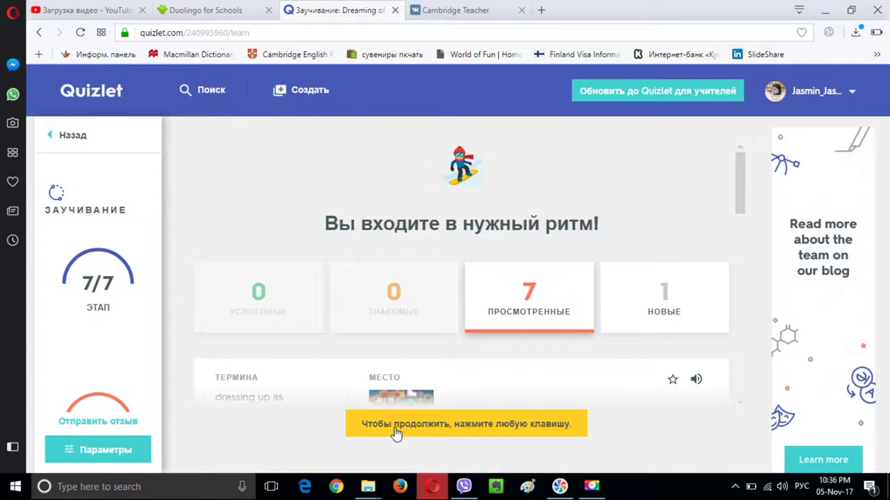
pyautogui.click(396, 432)
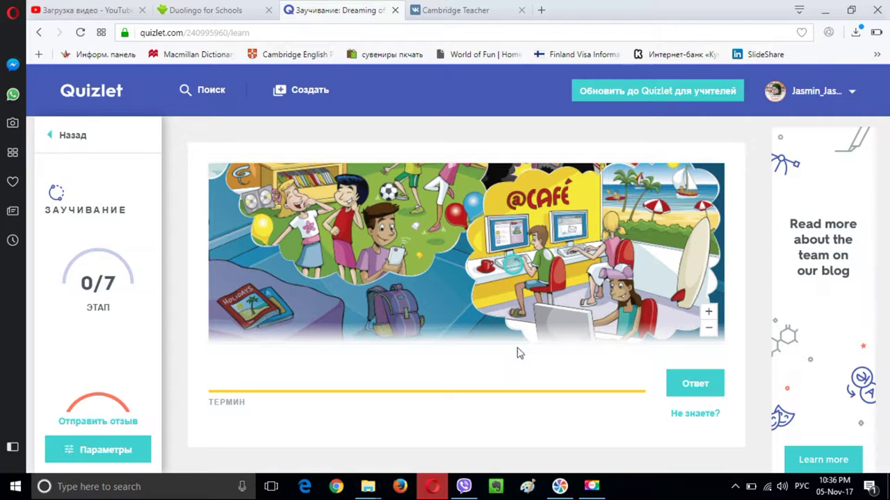
# Answer the marked café point with "e-mailing" and the red-dress point with "dressing up as", continuing after each answer
pyautogui.click(304, 371)
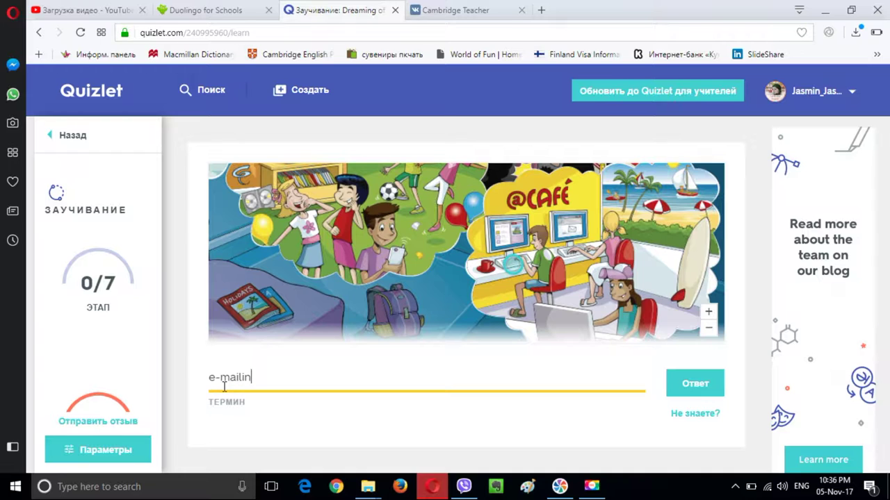
pyautogui.click(702, 384)
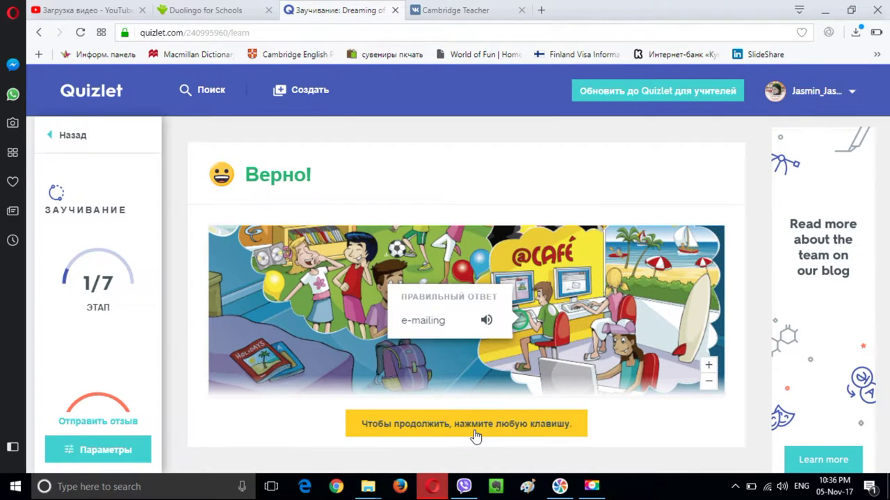
pyautogui.click(476, 436)
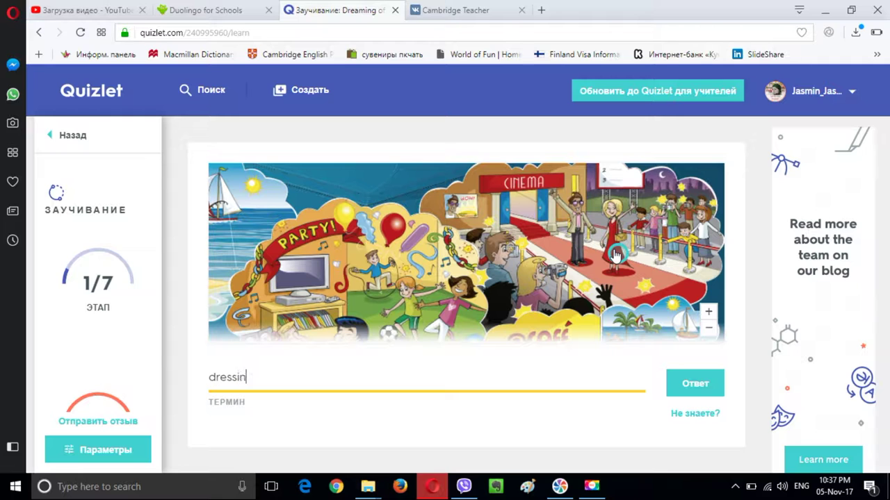
pyautogui.write('as')
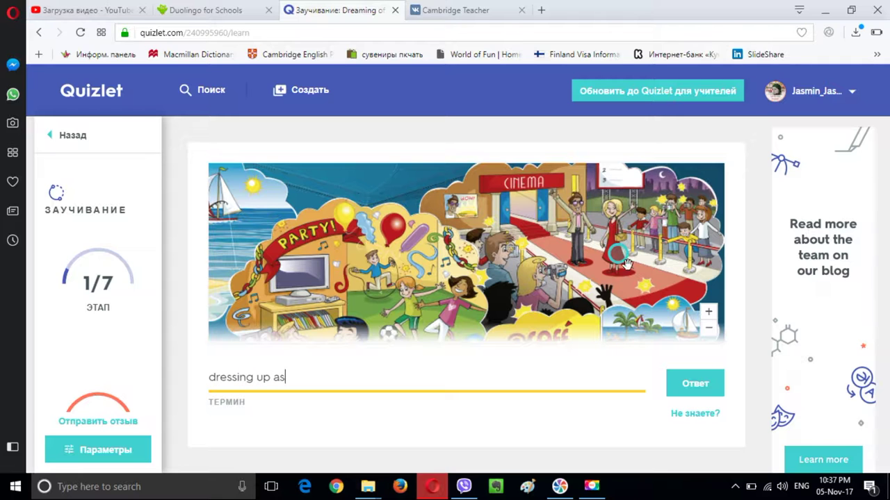
pyautogui.click(697, 381)
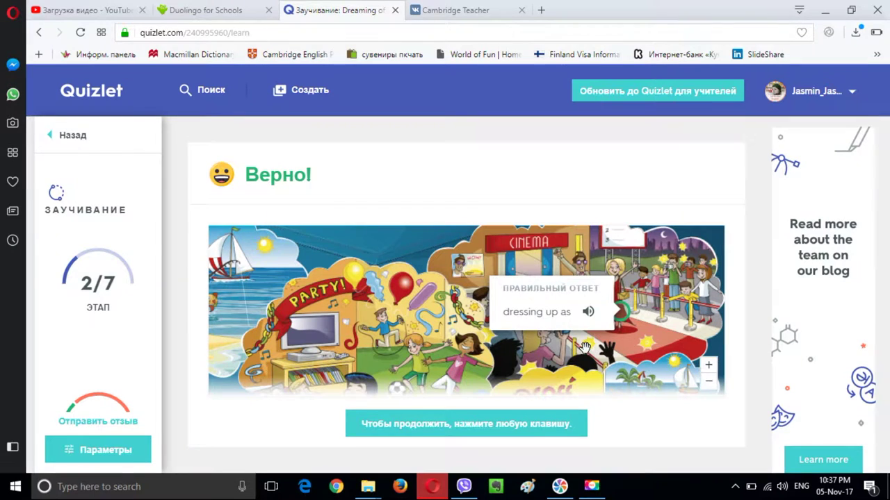
pyautogui.click(526, 433)
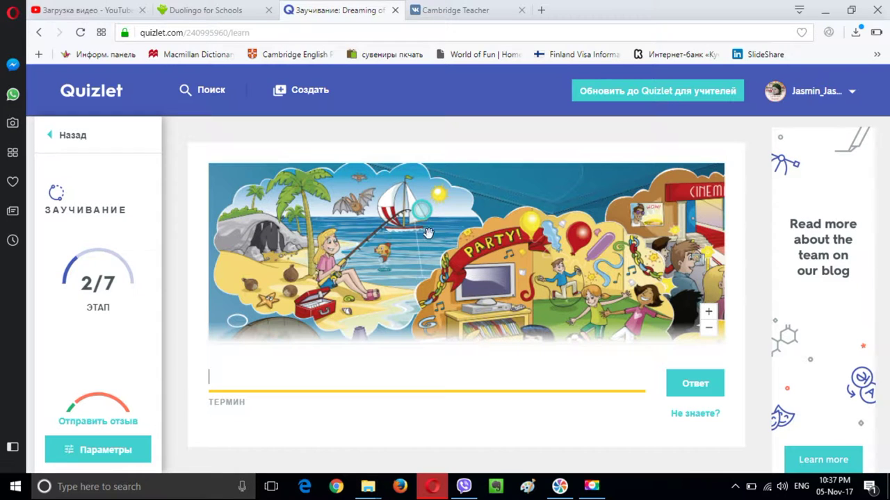
# Answer the marked sailboat point with "sailing" and the boy's phone point with "texting", continuing after each answer
pyautogui.write('sailing')
pyautogui.click(677, 394)
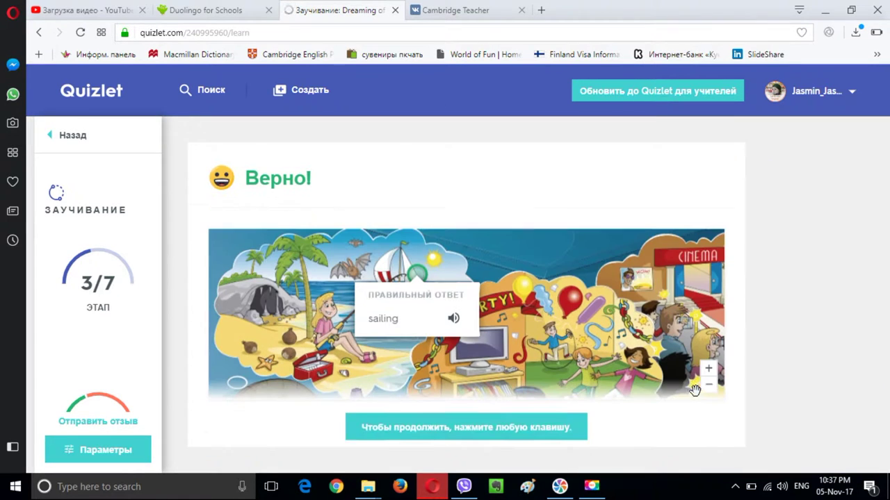
pyautogui.click(549, 427)
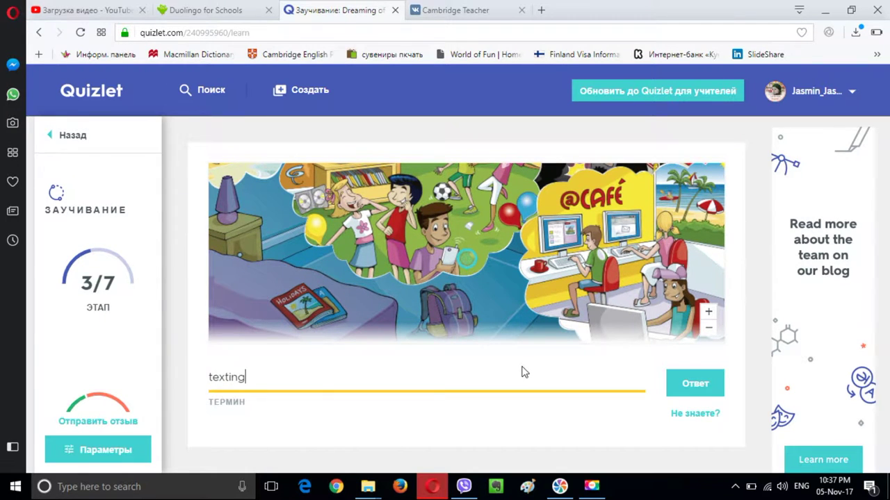
pyautogui.click(697, 386)
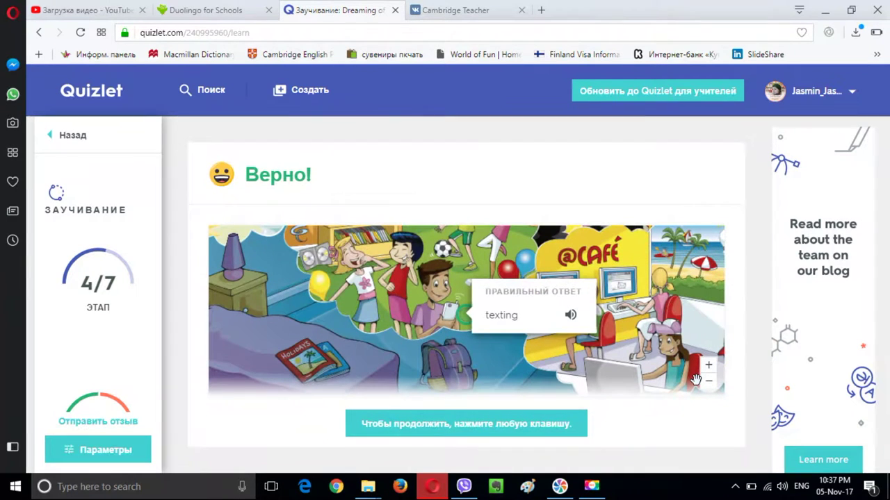
pyautogui.click(531, 425)
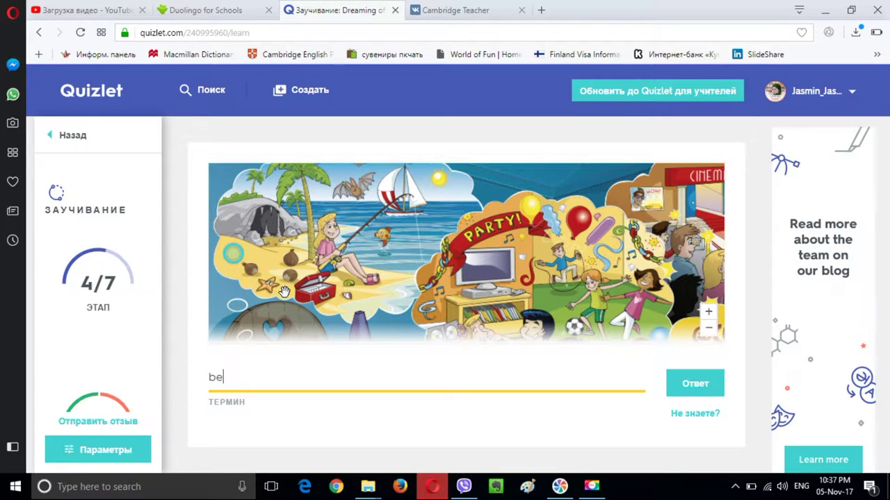
# Answer the marked sand point with "beach" and the point at the crowd by the cinema with "taking photos"
pyautogui.click(704, 394)
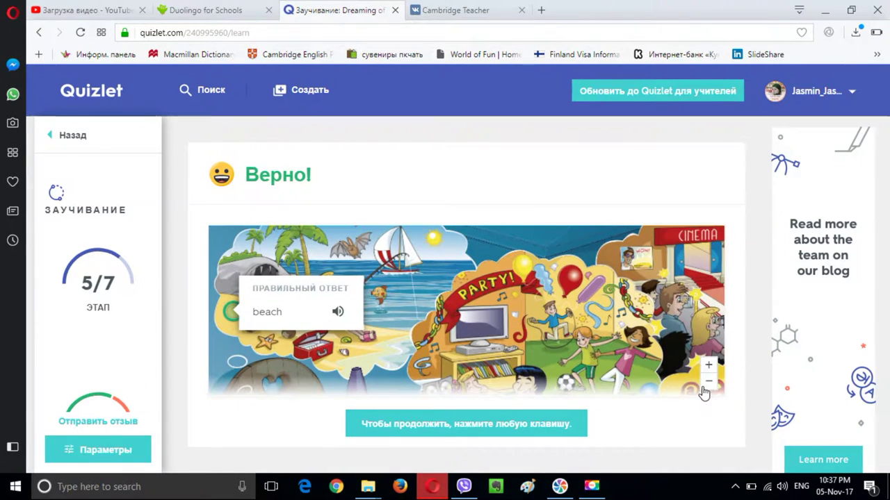
pyautogui.click(505, 426)
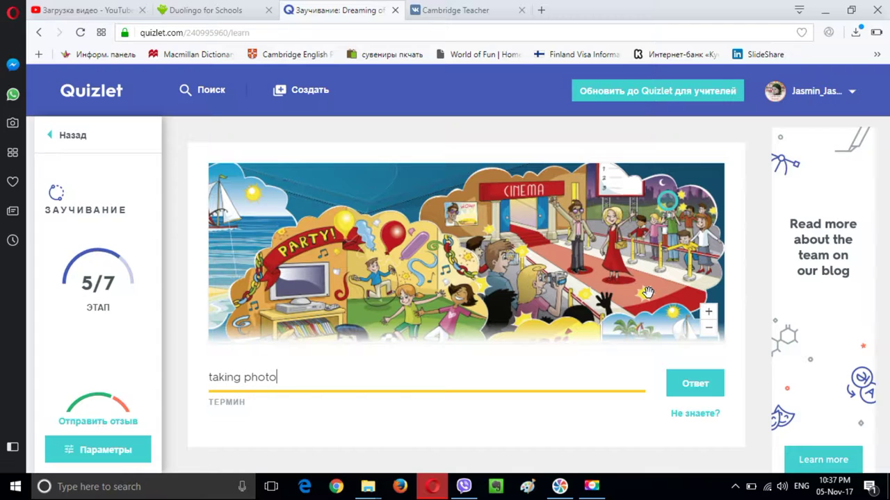
pyautogui.click(698, 384)
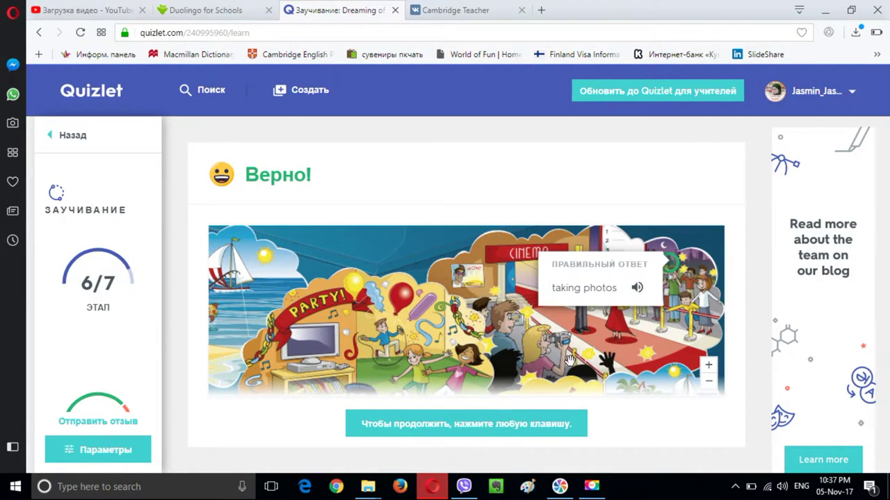
# Answer the marked point beside the child's bed with "beach" and override the marking so the answer counts as correct
pyautogui.click(496, 433)
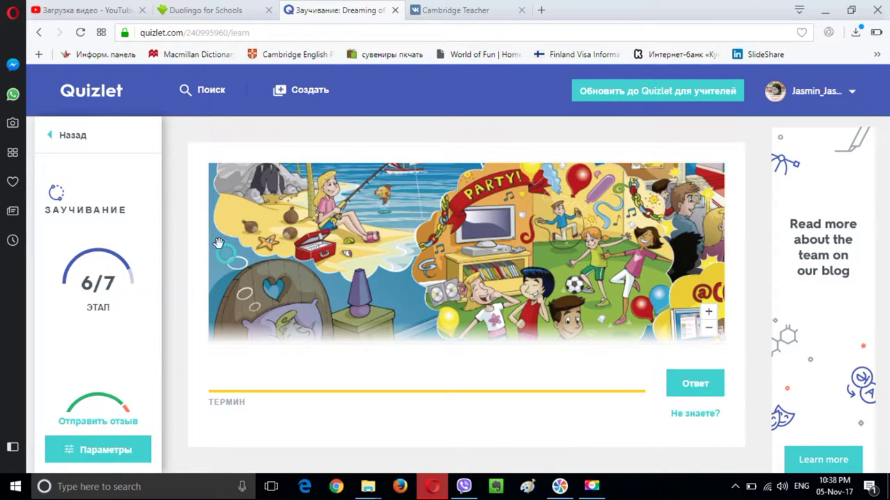
pyautogui.write('beach')
pyautogui.click(694, 381)
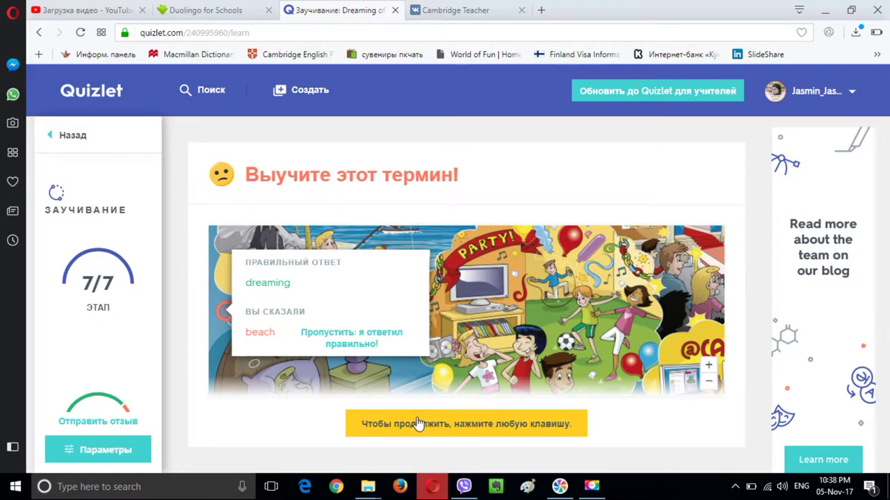
pyautogui.click(377, 341)
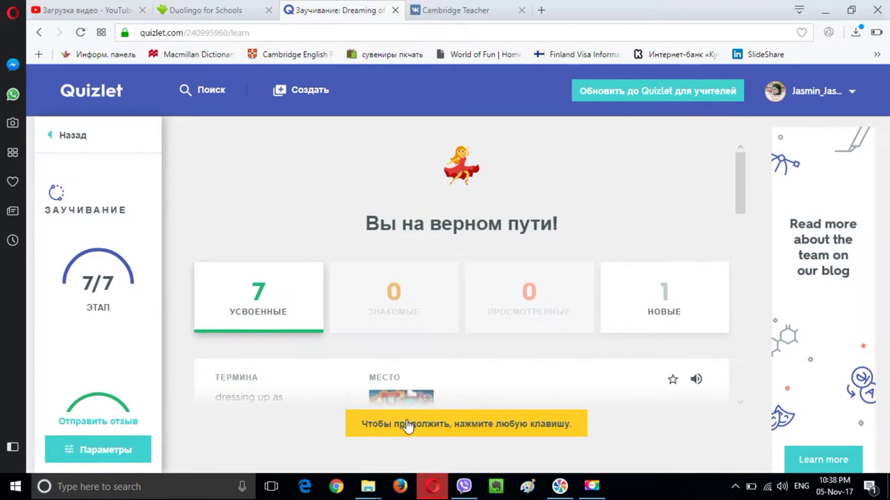
# Return to the set, start the Write mode and answer the marked camera point by the cinema with "making a video"
pyautogui.click(77, 135)
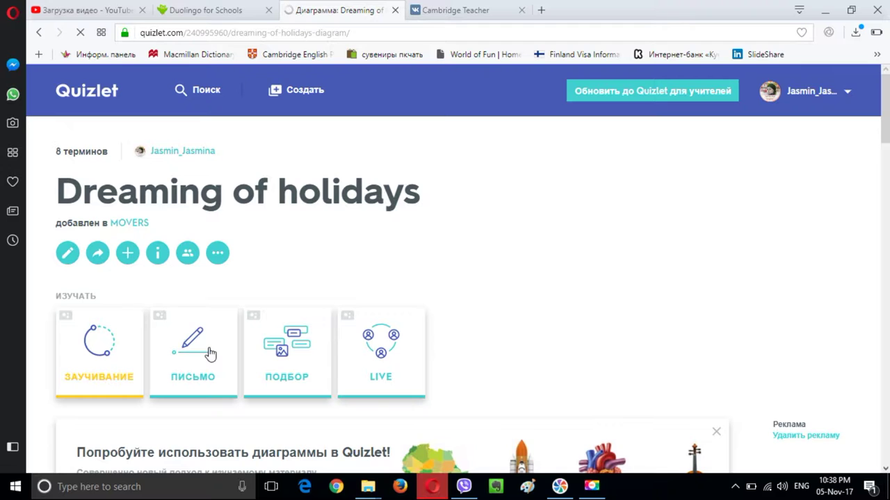
pyautogui.click(210, 355)
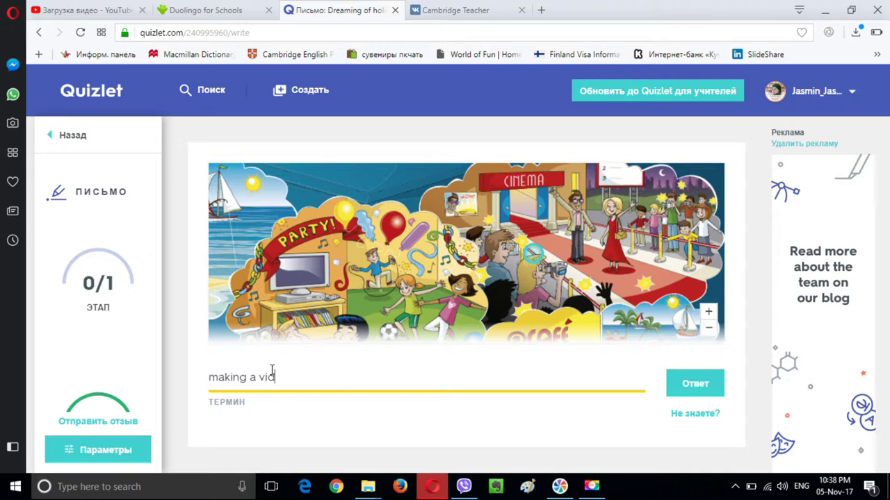
pyautogui.click(678, 383)
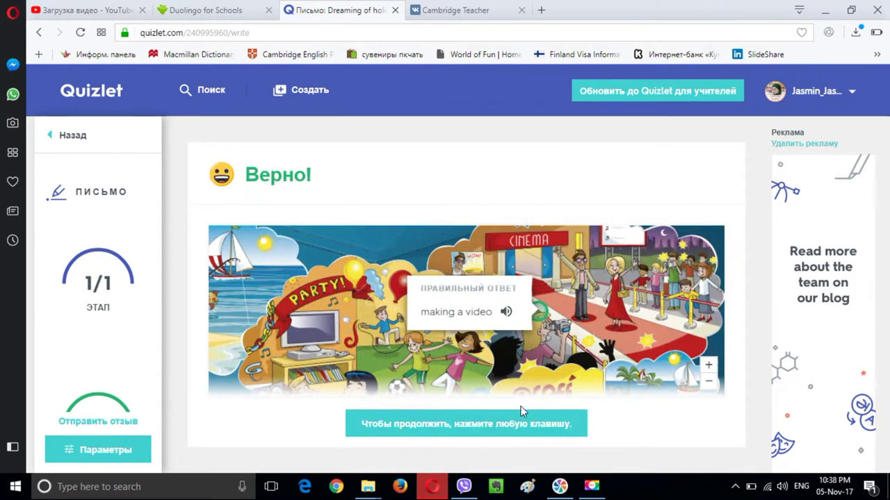
pyautogui.click(515, 425)
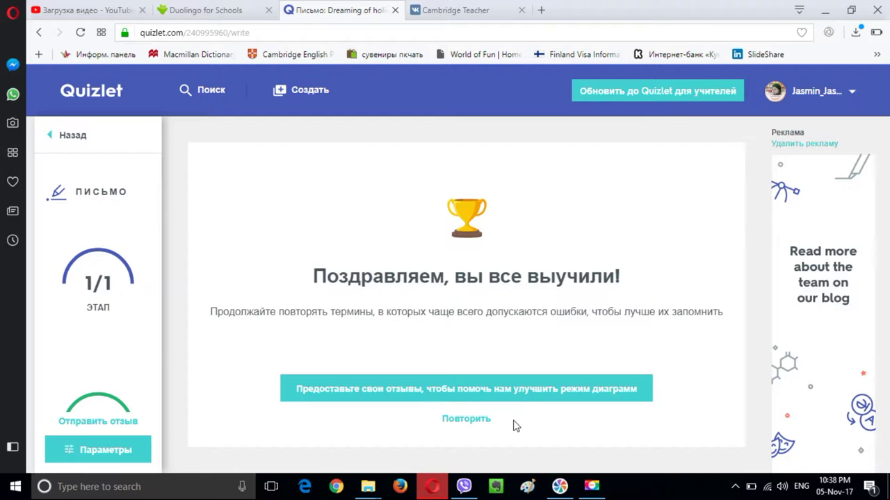
# Go back to the "Dreaming of holidays" set and start the Match game
pyautogui.click(68, 136)
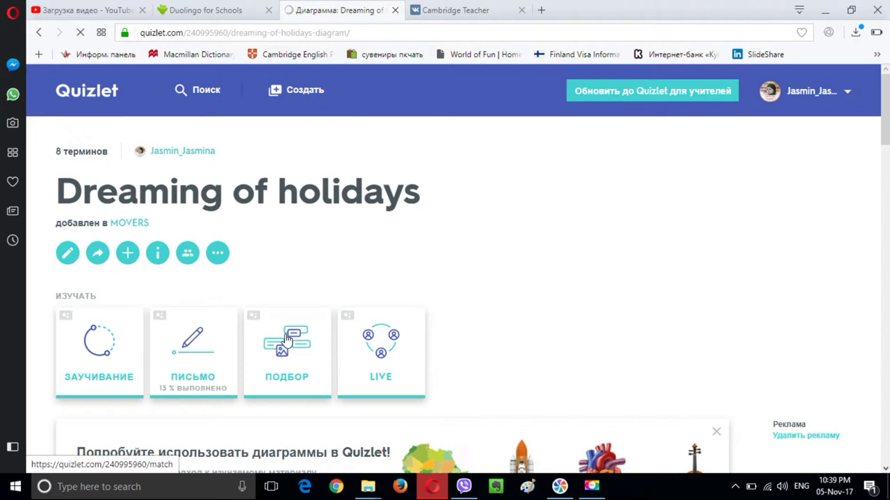
pyautogui.click(326, 375)
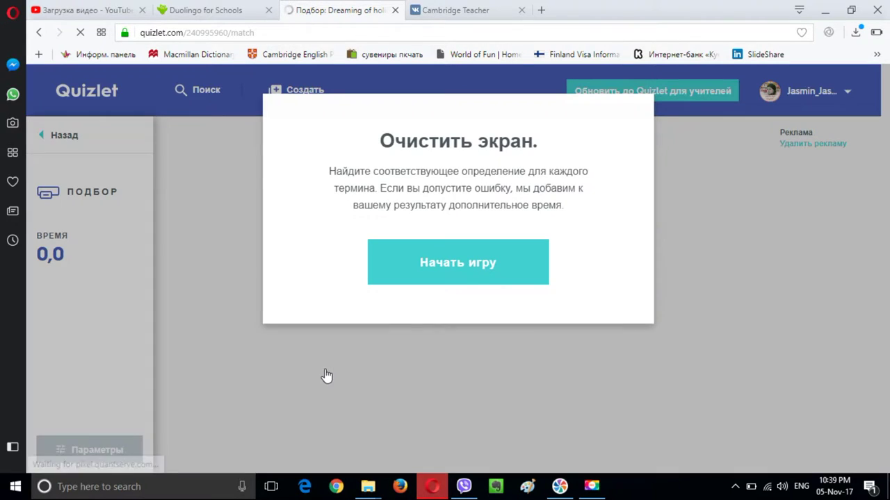
pyautogui.click(472, 272)
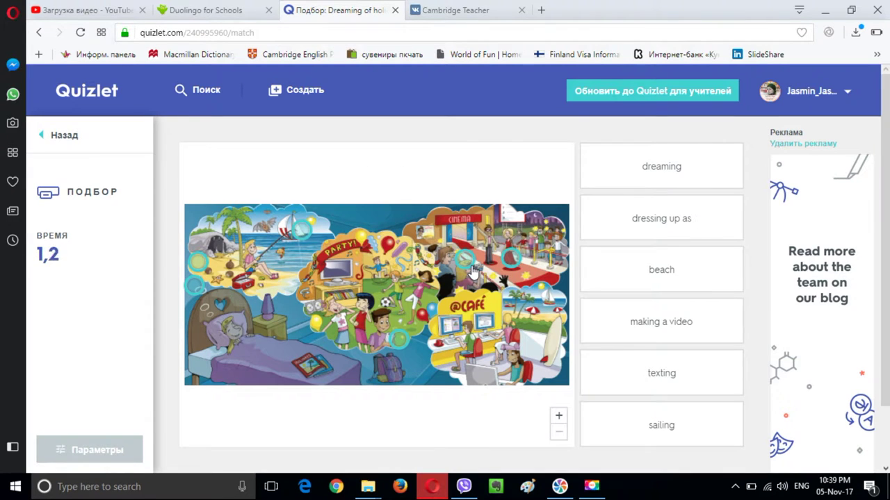
# Match "dressing up as" to the red-dress point and "texting" to the point at the boy's phone
pyautogui.click(636, 222)
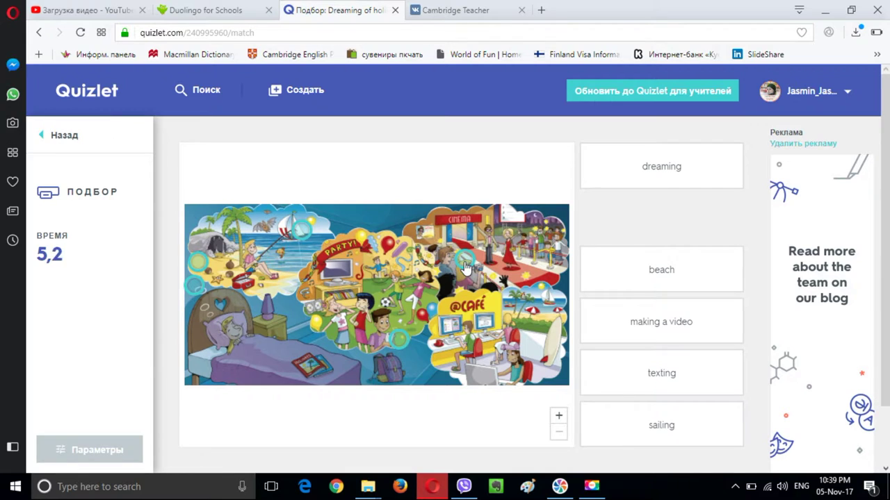
pyautogui.click(397, 344)
pyautogui.click(654, 376)
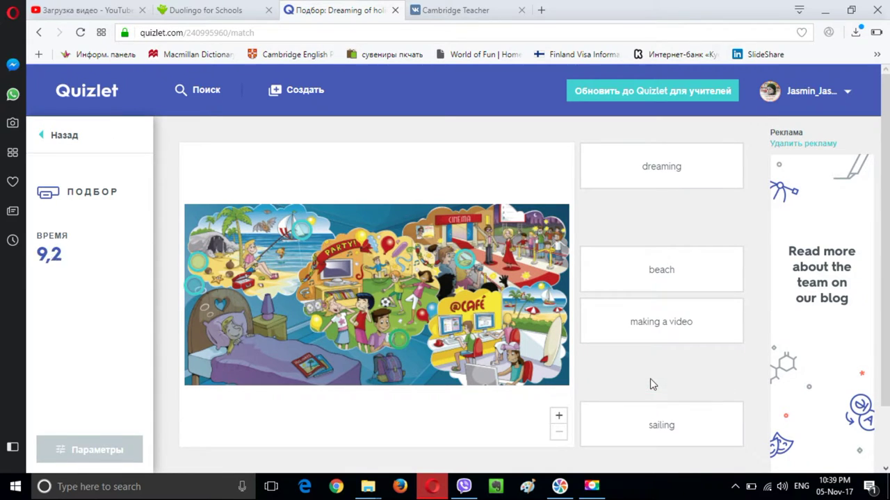
# Match "making a video" to the point at the camera in front of the cinema
pyautogui.click(558, 416)
pyautogui.rightClick(567, 421)
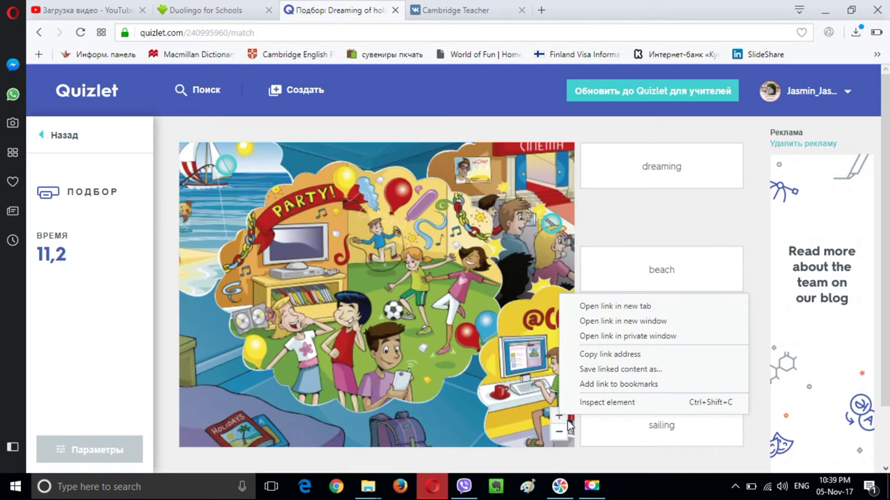
pyautogui.moveTo(507, 360); pyautogui.dragTo(369, 212)
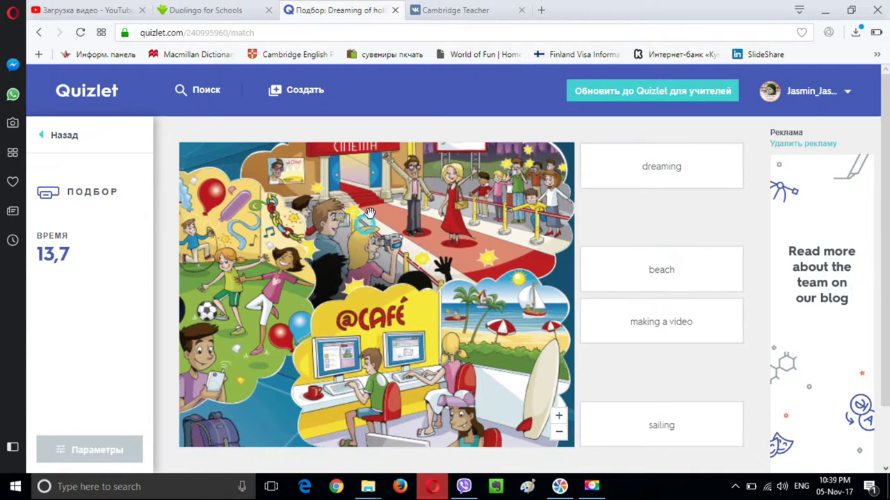
pyautogui.click(622, 318)
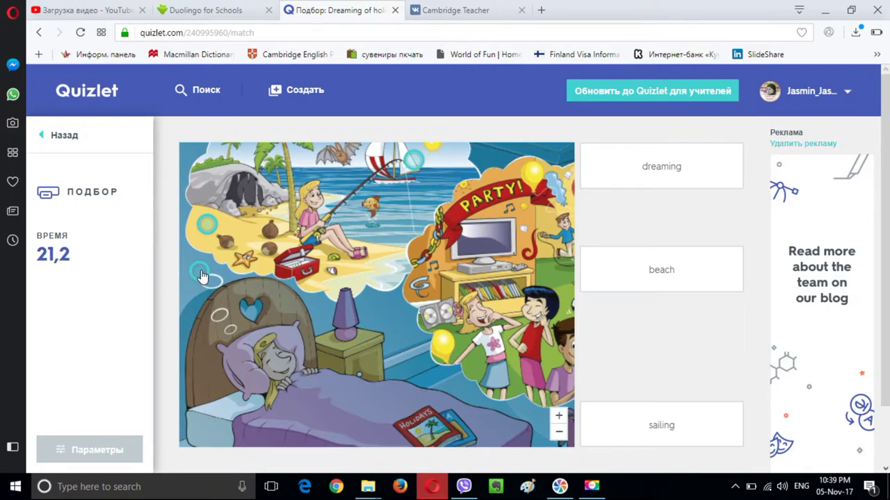
# Match "dreaming" to the point above the sleeping child's bed and "beach" to the point on the sand
pyautogui.click(200, 275)
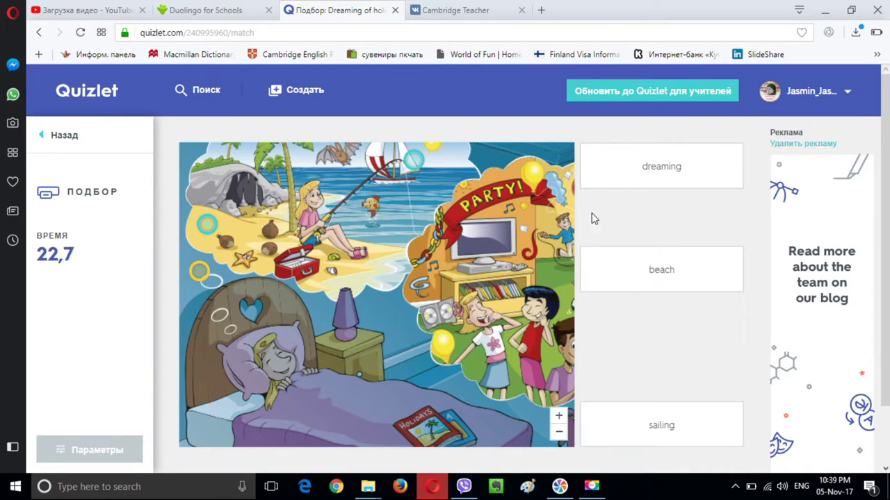
pyautogui.click(636, 171)
pyautogui.click(209, 233)
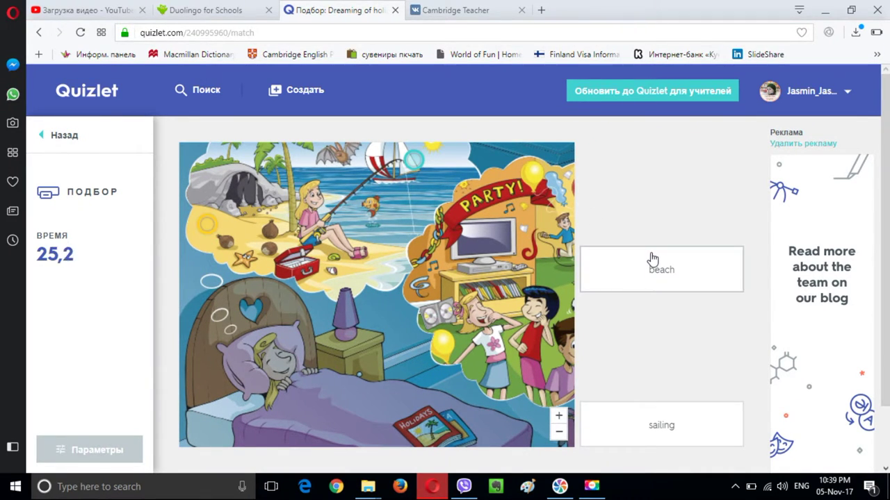
pyautogui.click(650, 260)
# Match "sailing" to the point at the sailboat to finish the game
pyautogui.click(420, 162)
pyautogui.click(641, 421)
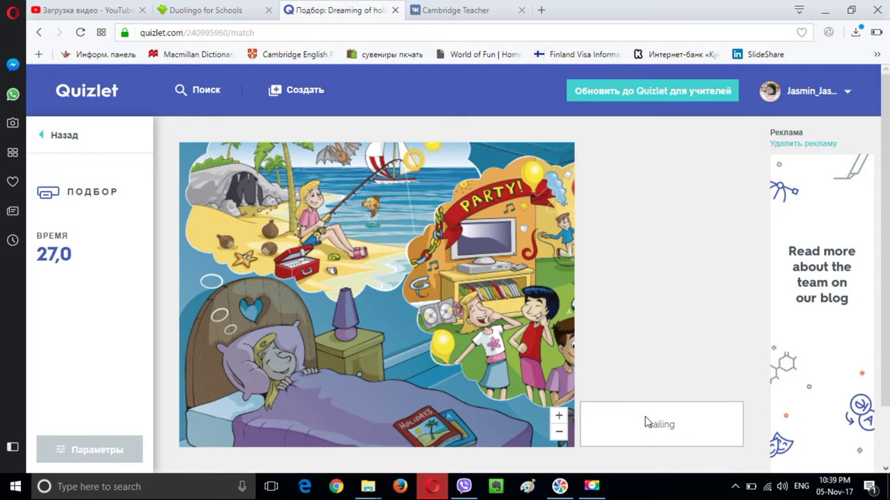
pyautogui.rightClick(645, 421)
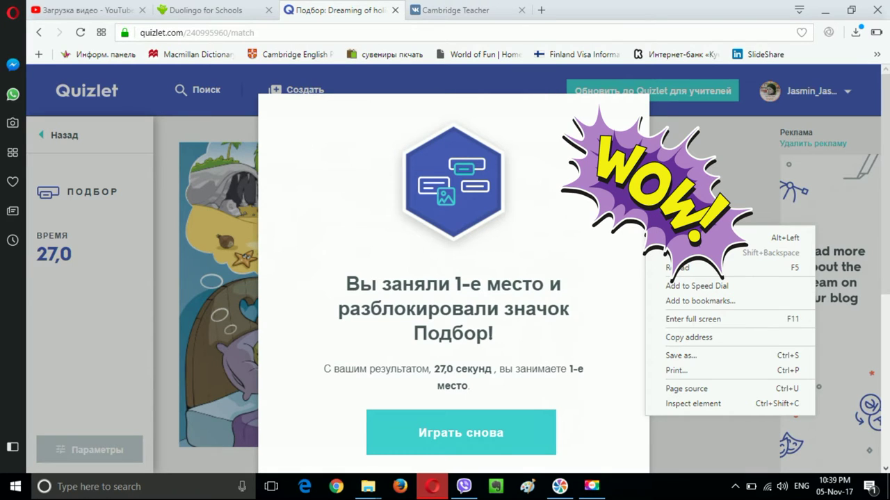
# Leave the Match game and open the account's own study sets
pyautogui.click(77, 138)
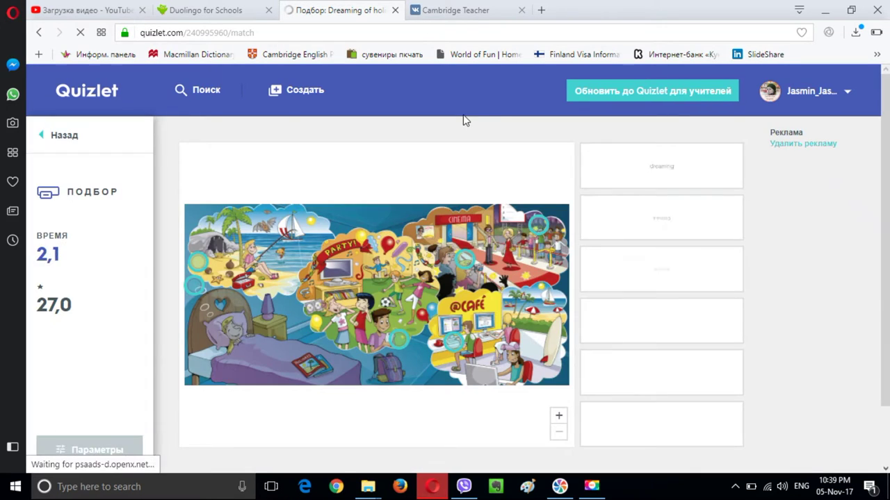
pyautogui.click(65, 135)
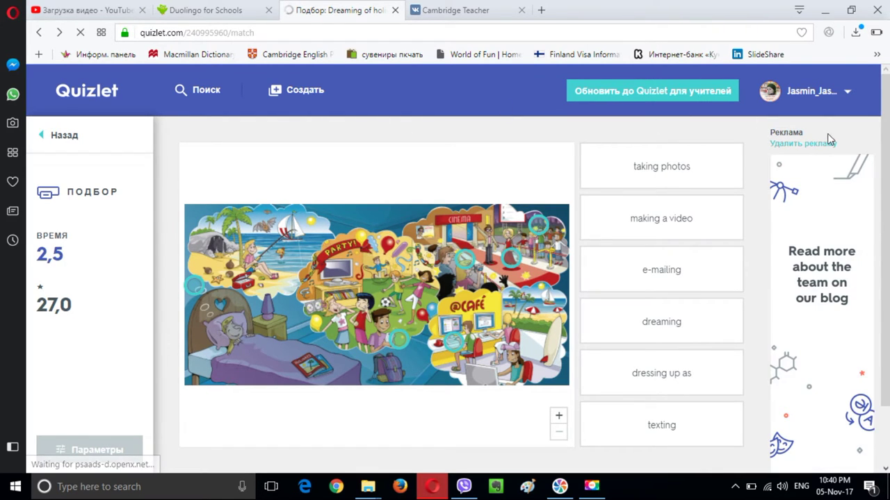
pyautogui.click(832, 94)
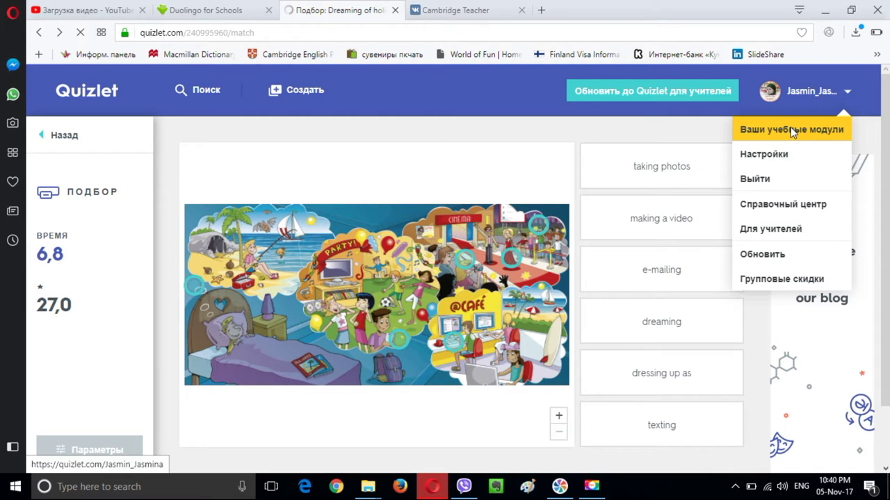
pyautogui.click(792, 132)
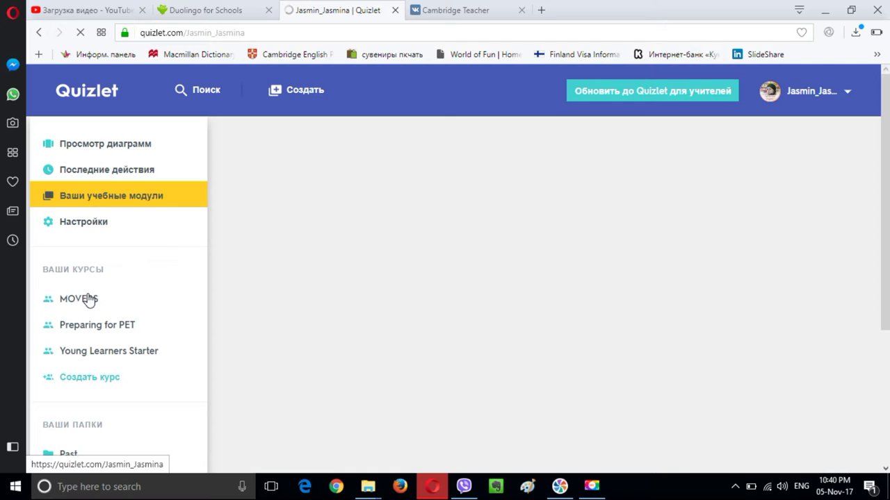
# Open the MOVERS class and look through its list of study sets
pyautogui.click(89, 299)
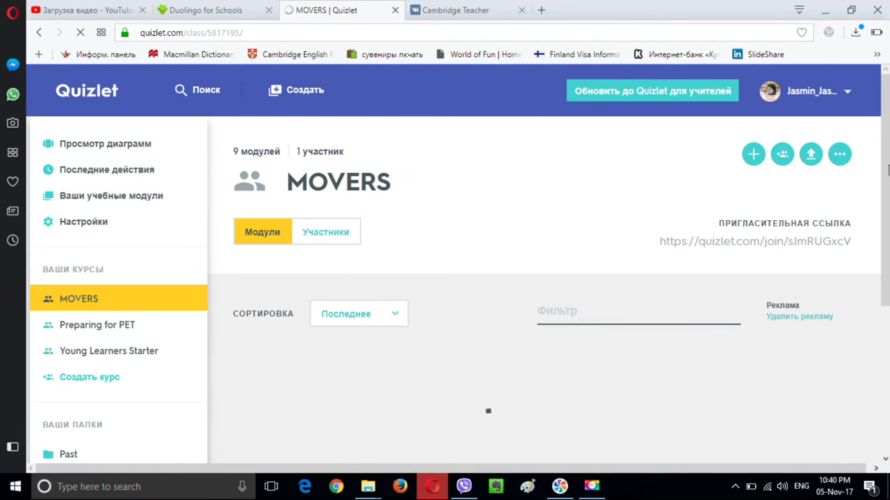
pyautogui.scroll(-3, 884, 121)
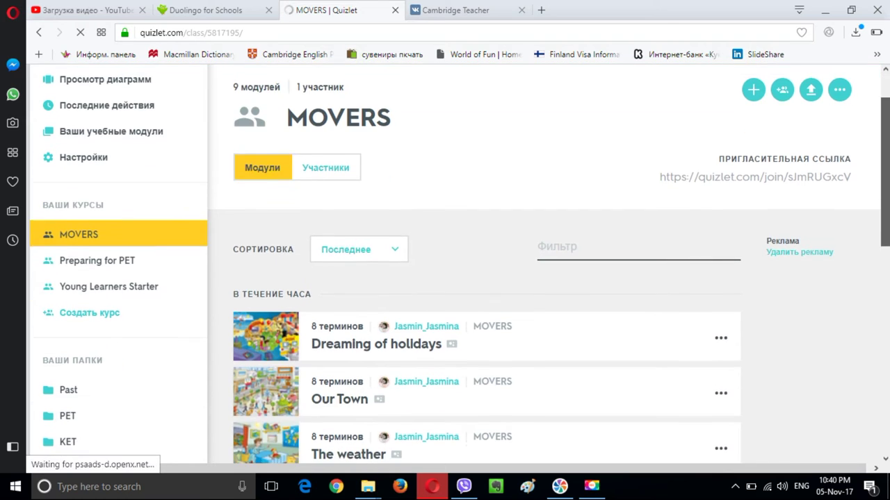
pyautogui.scroll(-3, 486, 264)
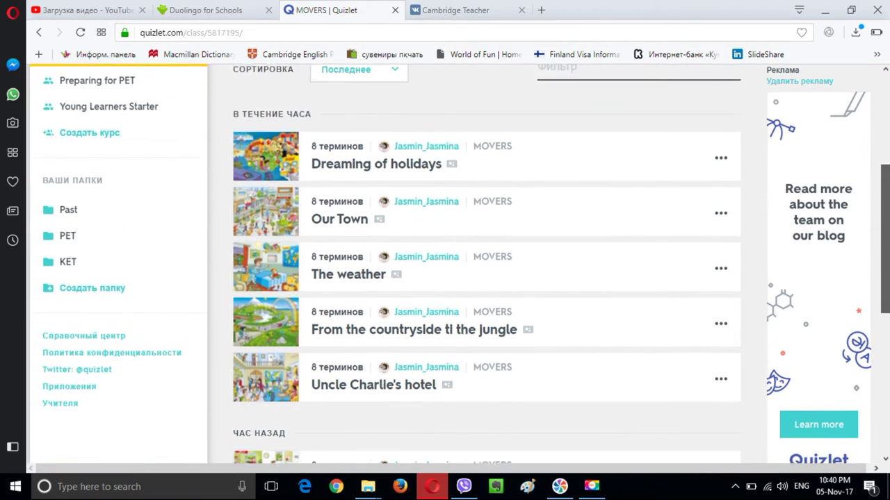
pyautogui.scroll(-3, 486, 264)
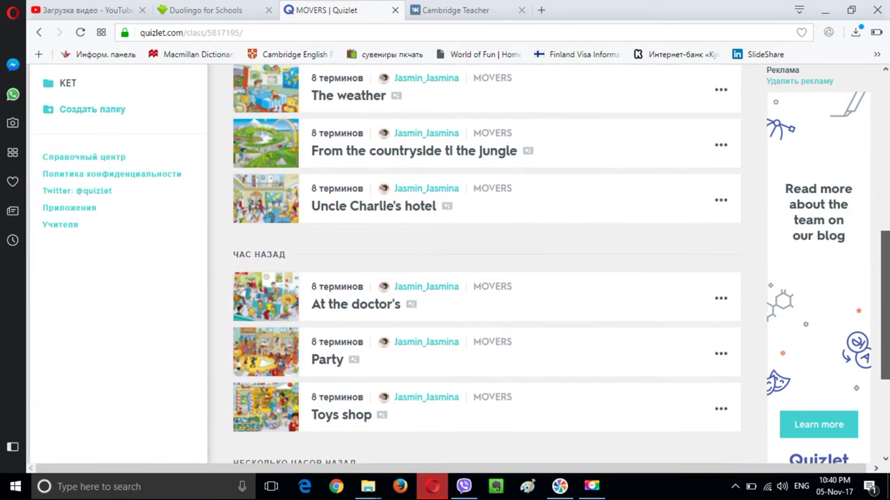
pyautogui.moveTo(887, 302); pyautogui.dragTo(885, 134)
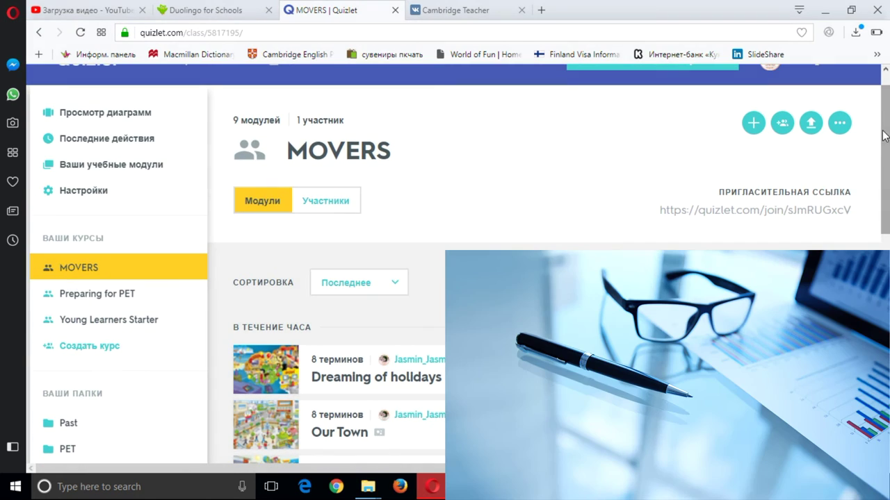